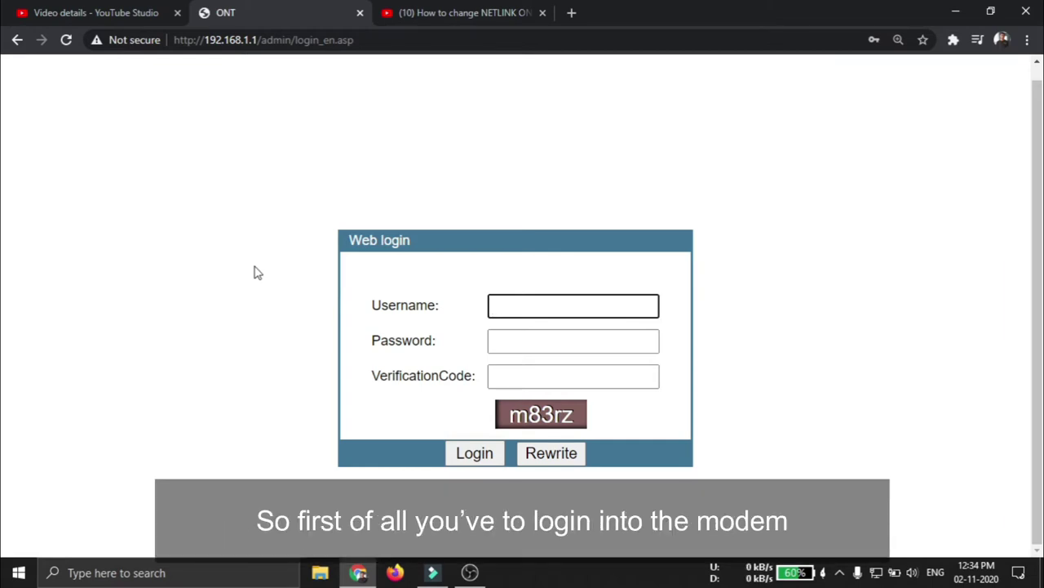
Load the modem's login page at 192.168.1.1 with the page zoomed out one level.
key(ctrl+minus)
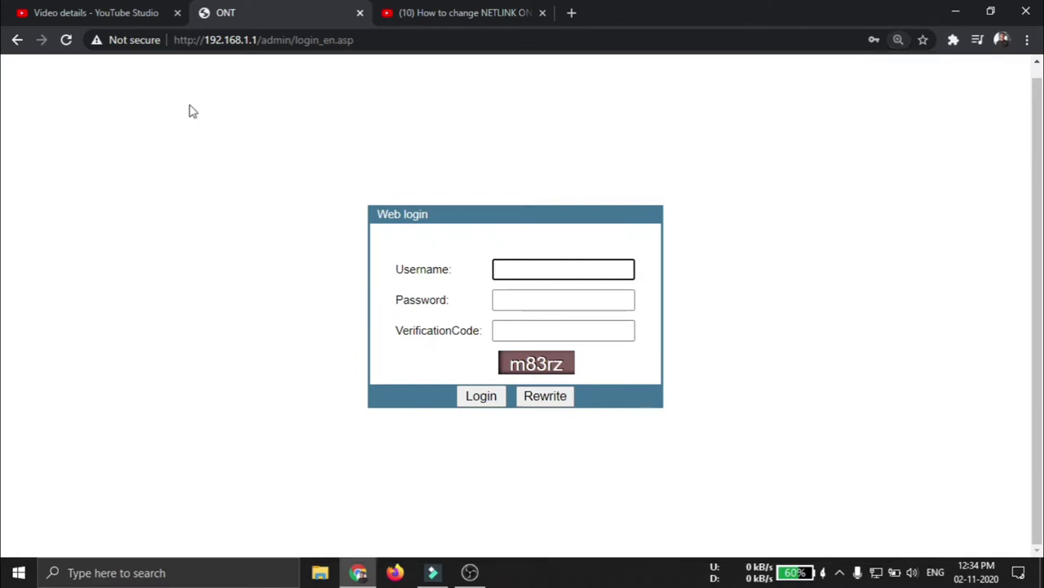
click(253, 42)
text(19)
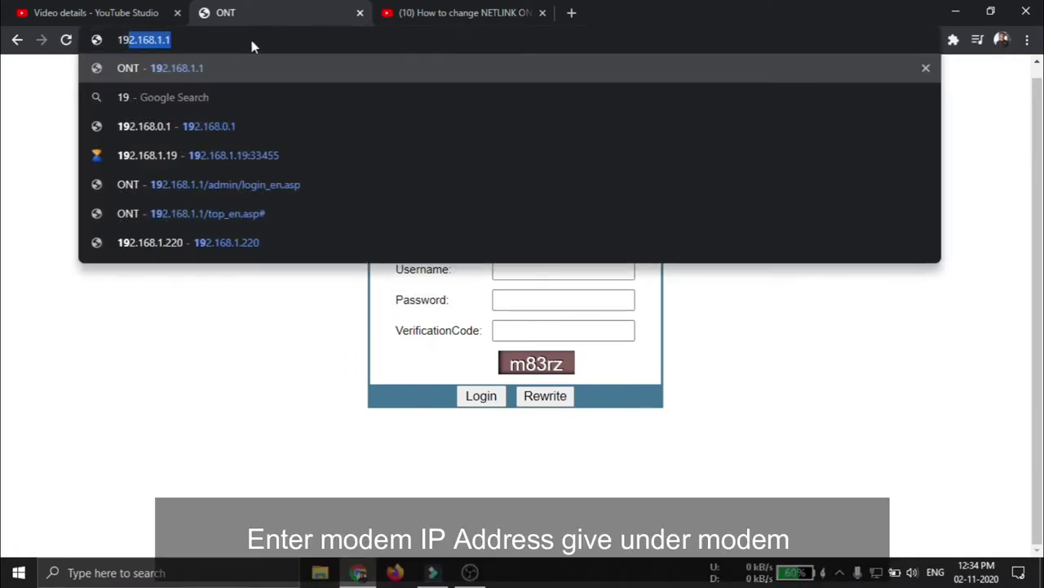
text(2.168.1.1)
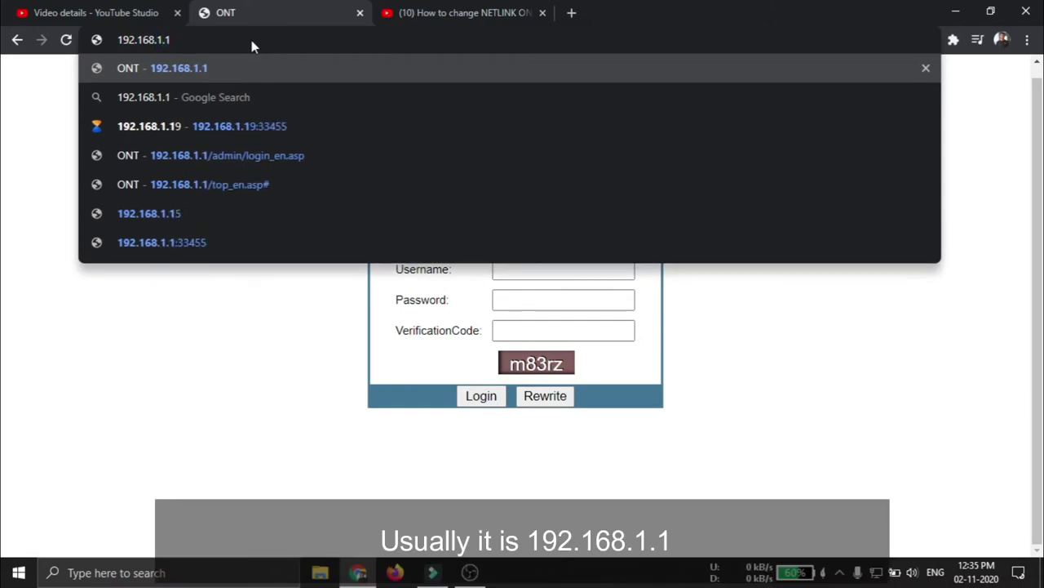
key(Return)
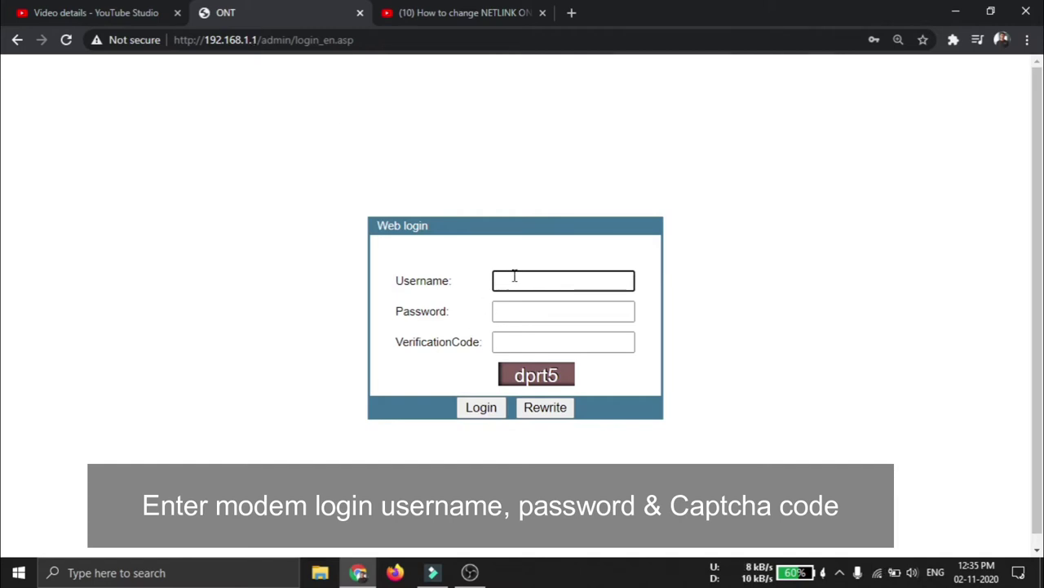
Fill in the modem login form with the saved admin account's username and password and the displayed verification code.
text(ad)
key(Down)
key(Return)
key(Tab)
key(Tab)
text(dpr)
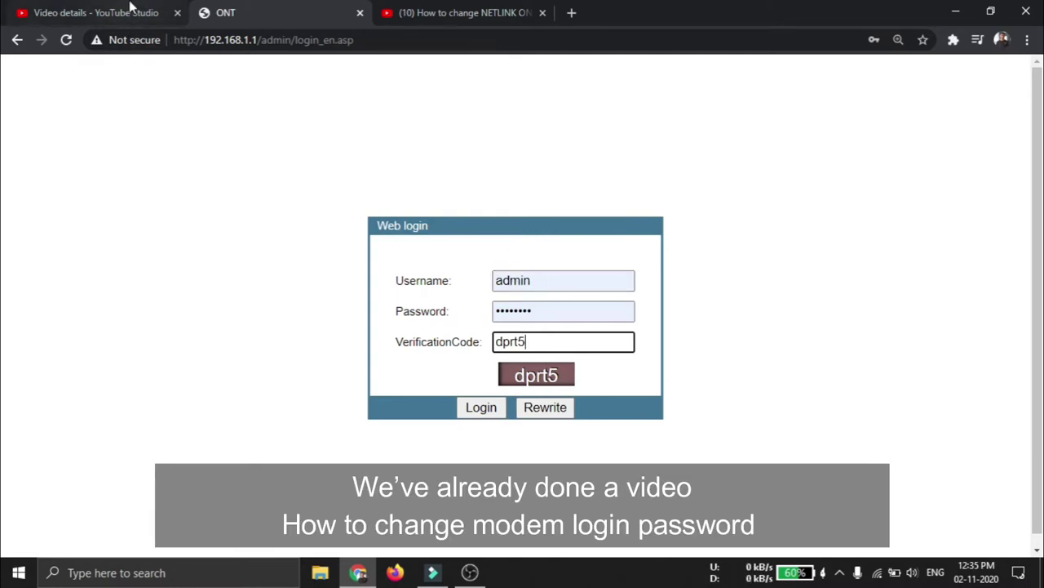
View the title of the modem password video in YouTube Studio and return to the modem login page.
click(131, 8)
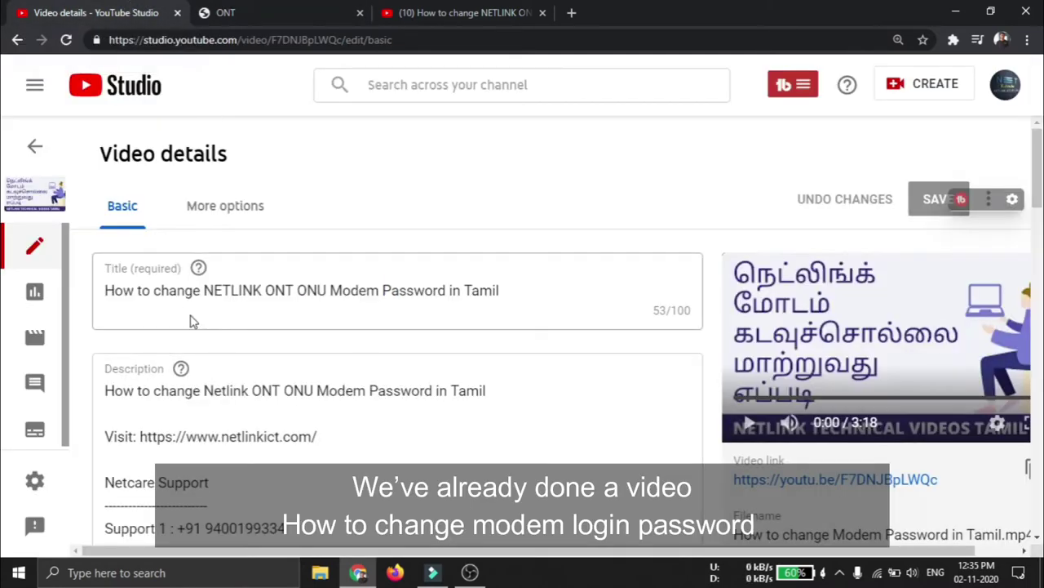
drag(106, 296, 377, 298)
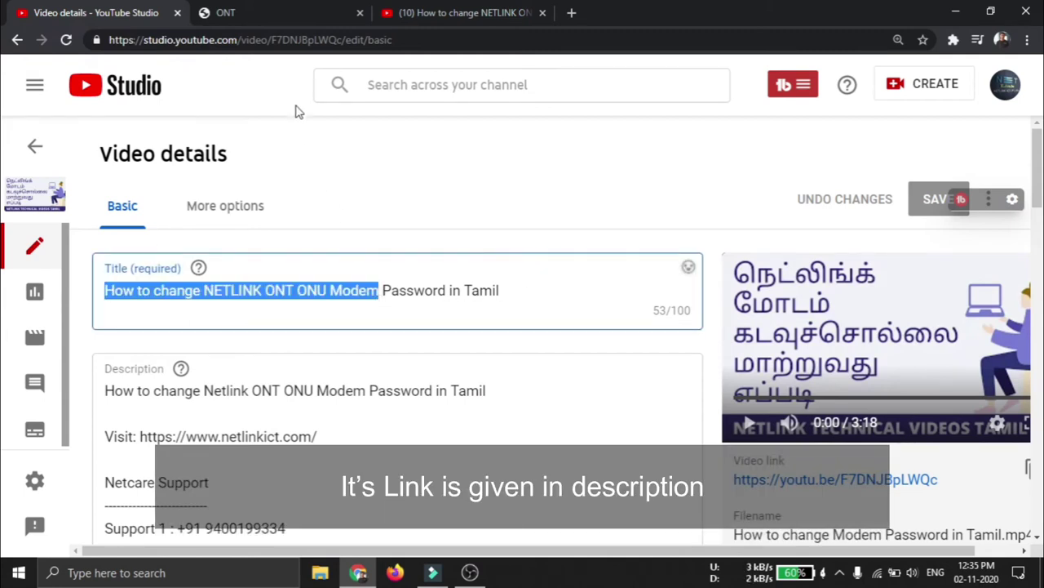
click(298, 8)
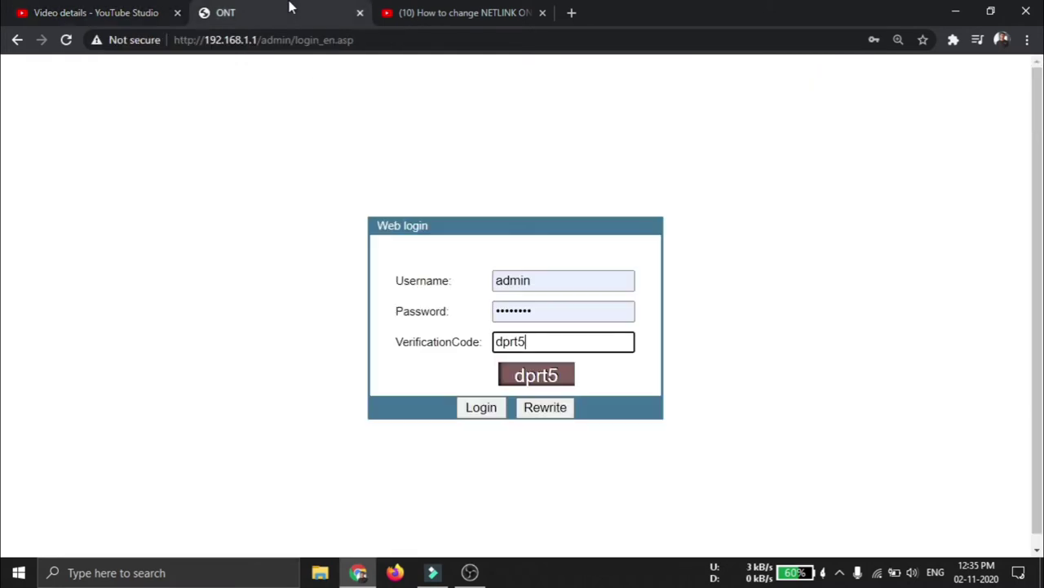
Log in to the modem and dismiss the browser's change-password warning, enlarging the page view.
click(479, 408)
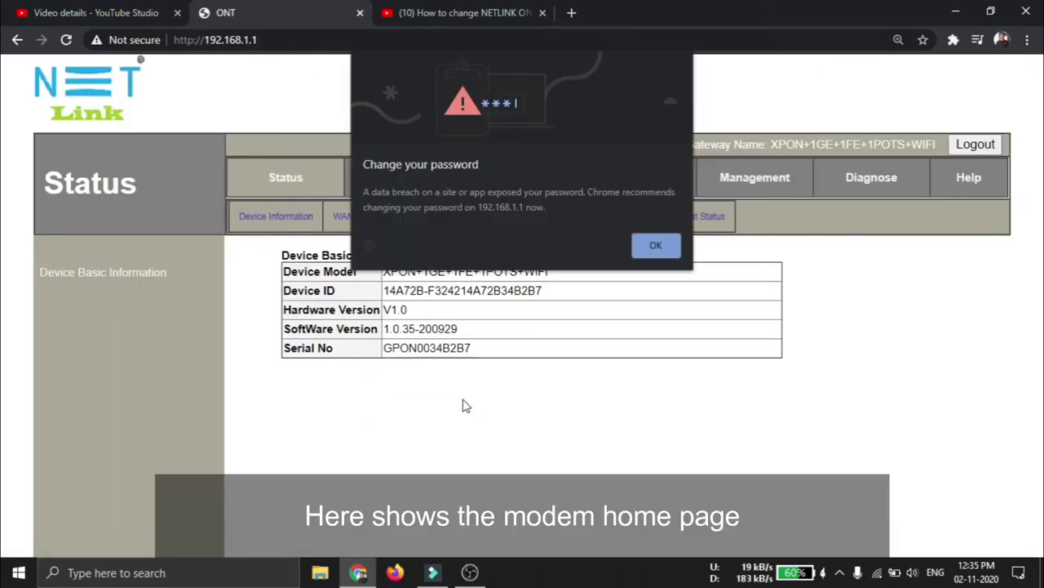
click(672, 249)
key(ctrl+plus)
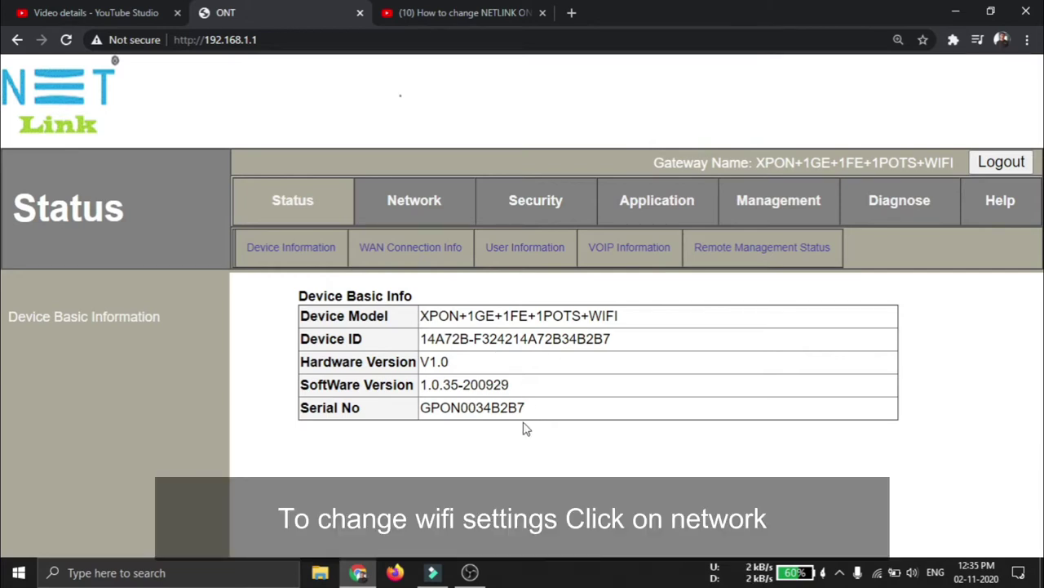
Change the SSID to NETLINK YT1 in the basic WLAN network settings and apply the change.
click(419, 208)
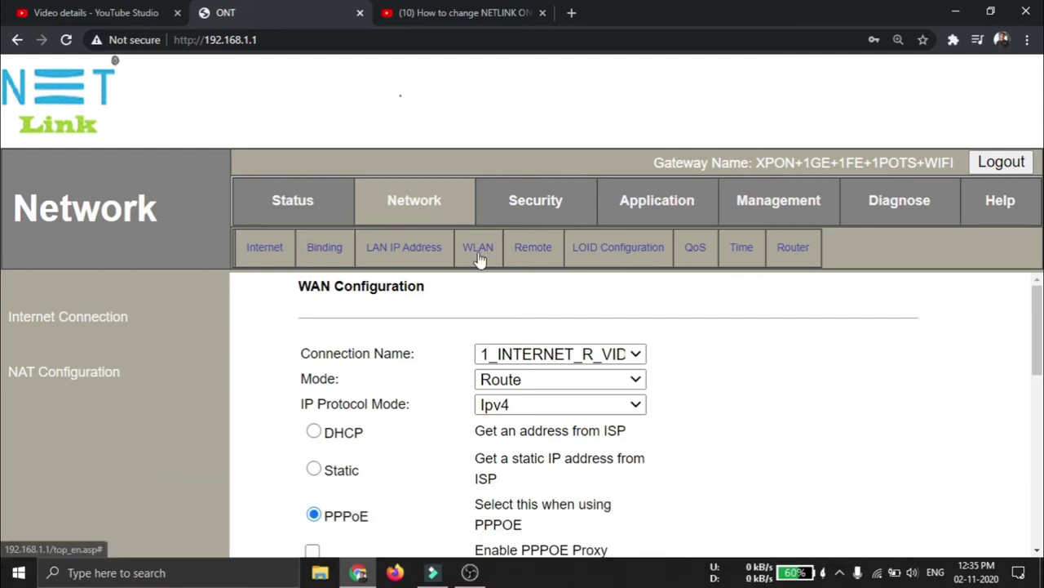
click(479, 253)
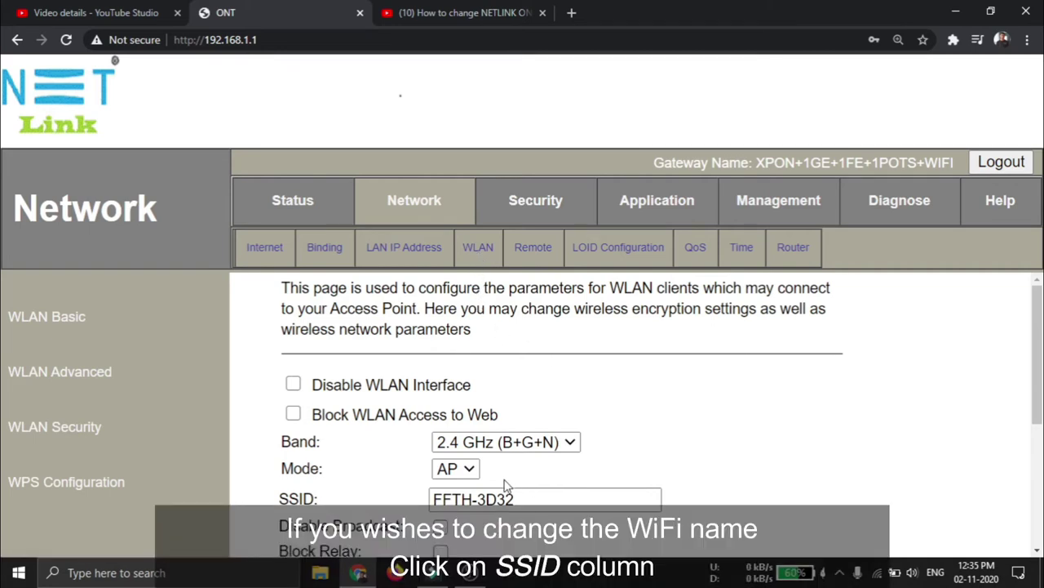
double_click(299, 498)
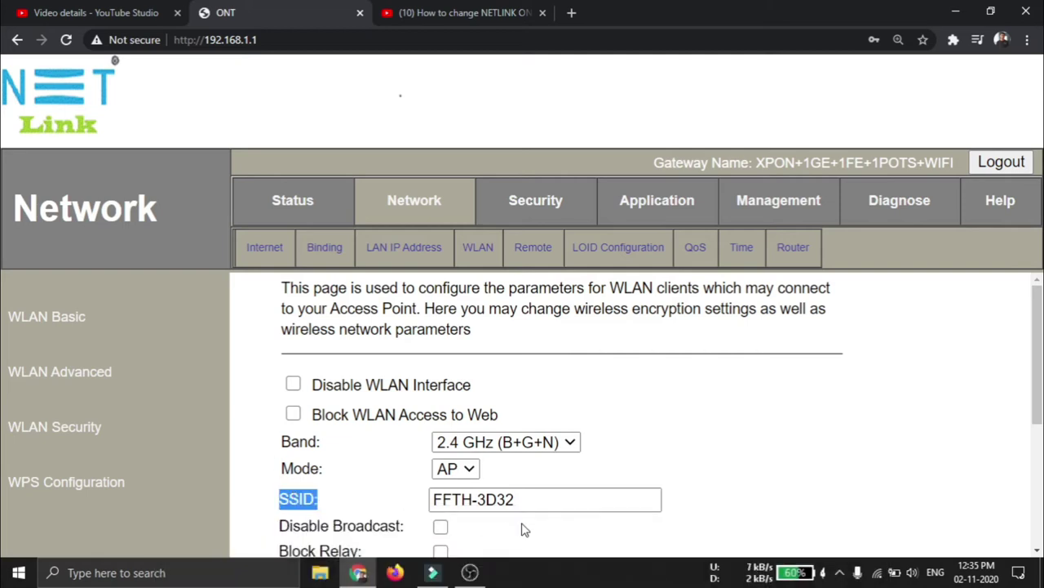
click(530, 498)
drag(530, 498, 384, 504)
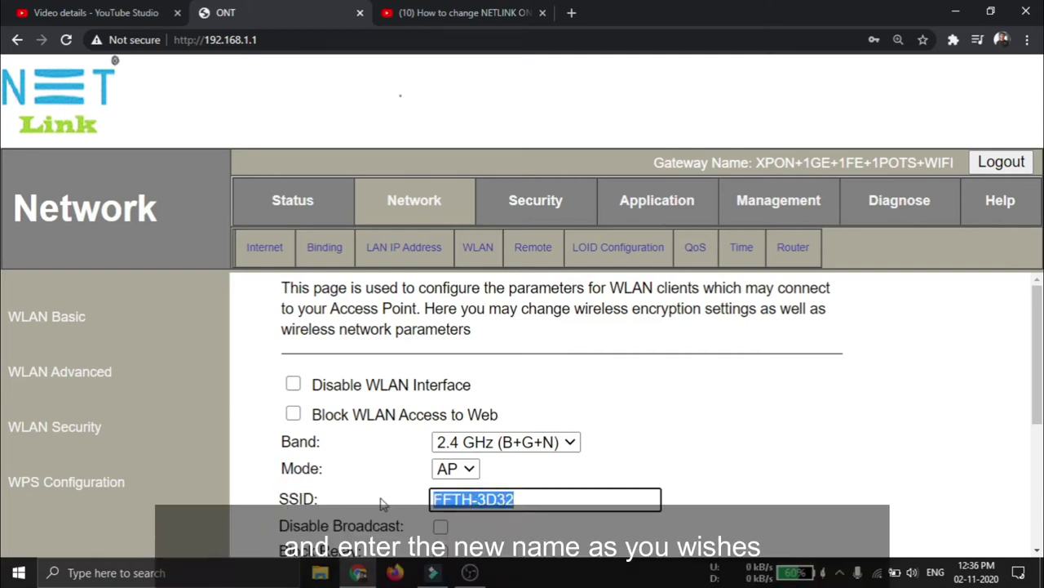
key(BackSpace)
text(N)
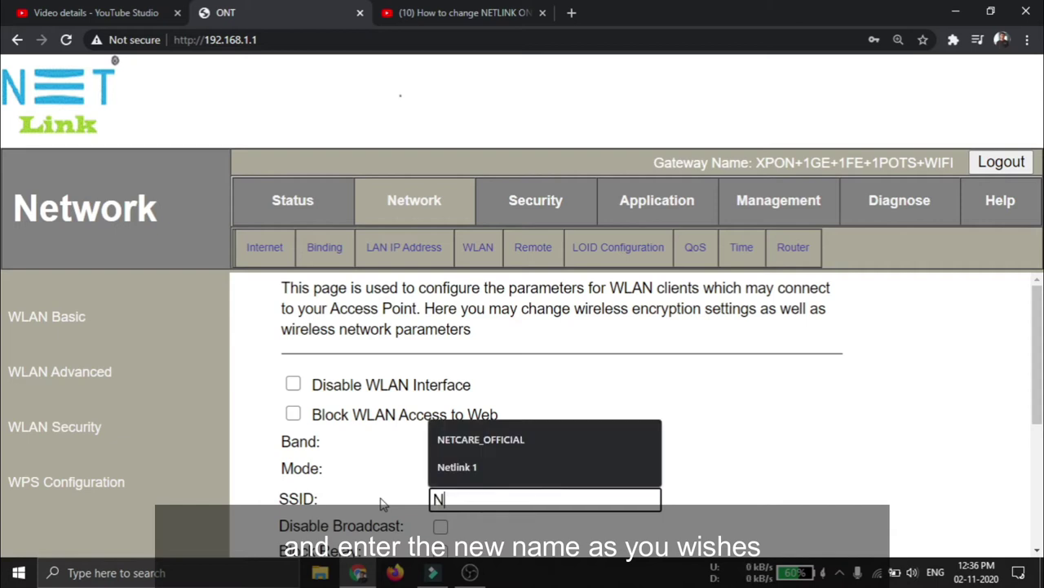
text(ETLINK )
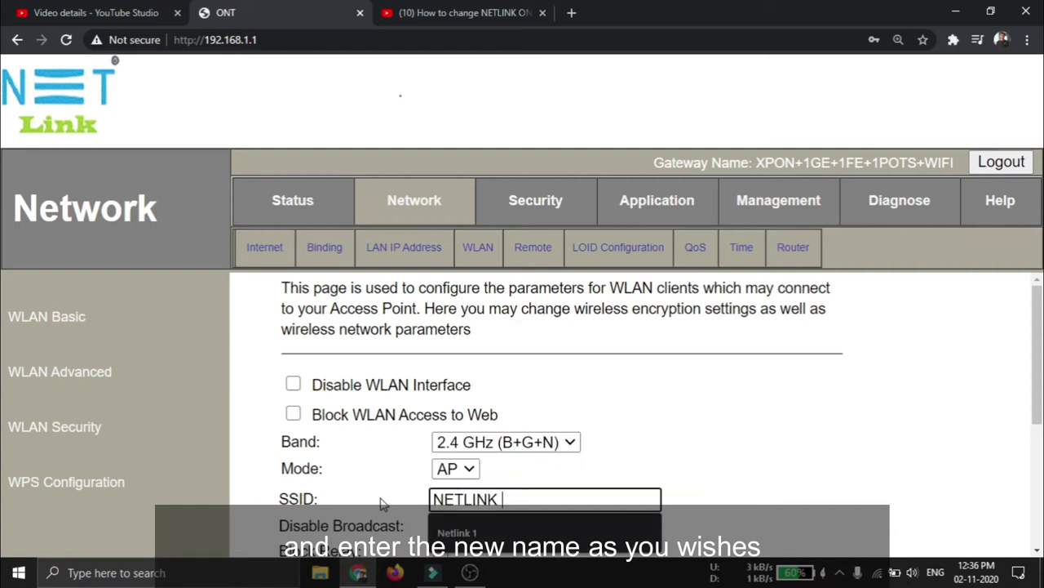
text(YT1)
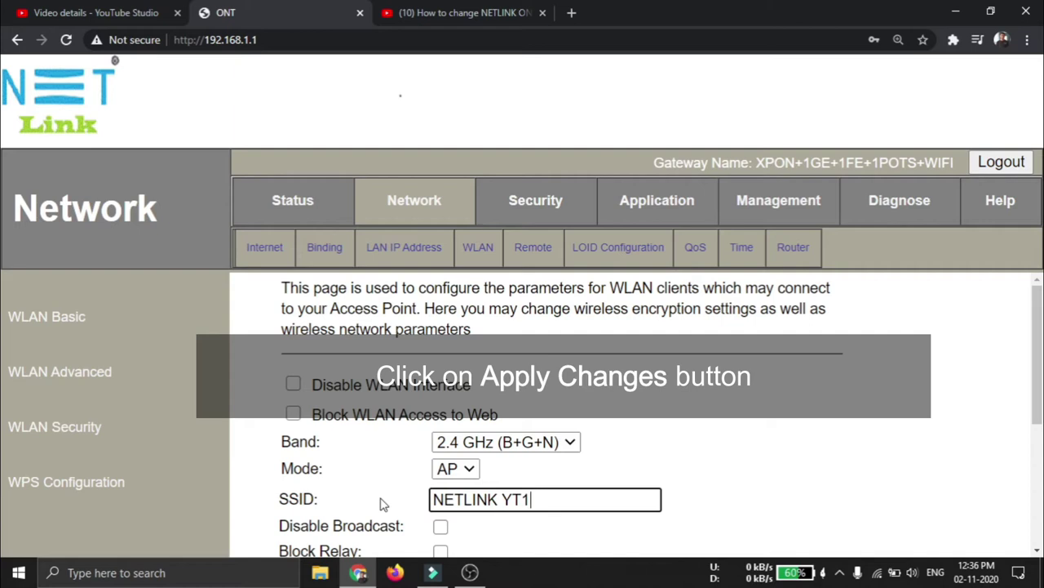
scroll(600, 483, down, 3)
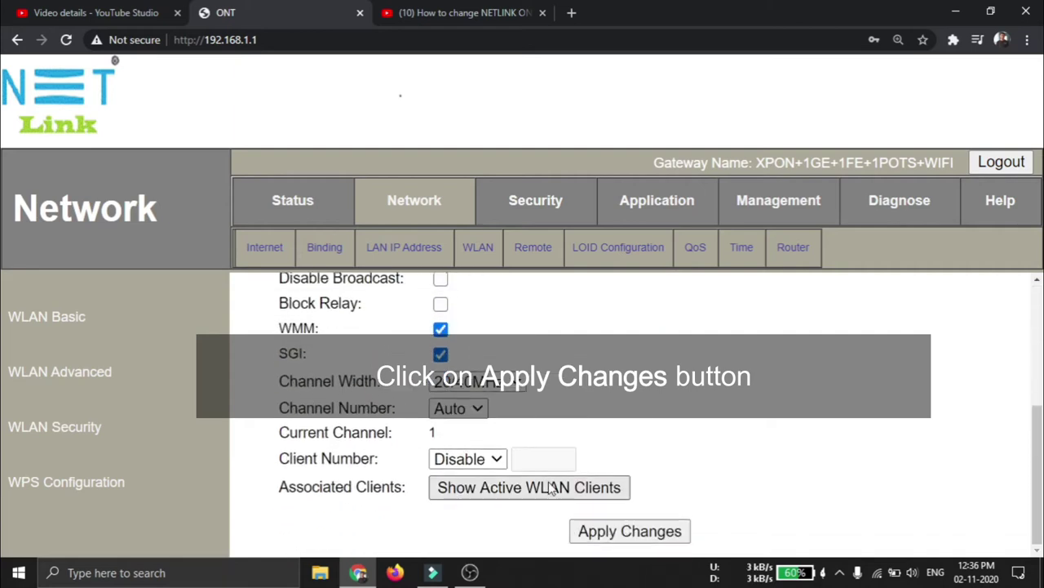
click(634, 532)
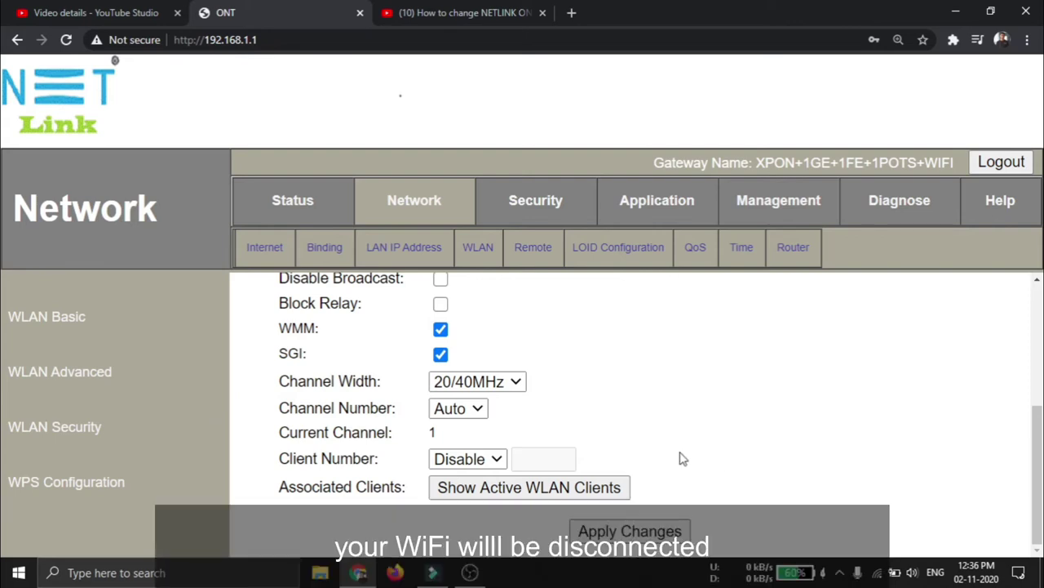
Connect the PC to the NETLINK YT1 Wi-Fi network with its security key and allow it to be discoverable.
scroll(682, 457, up, 1)
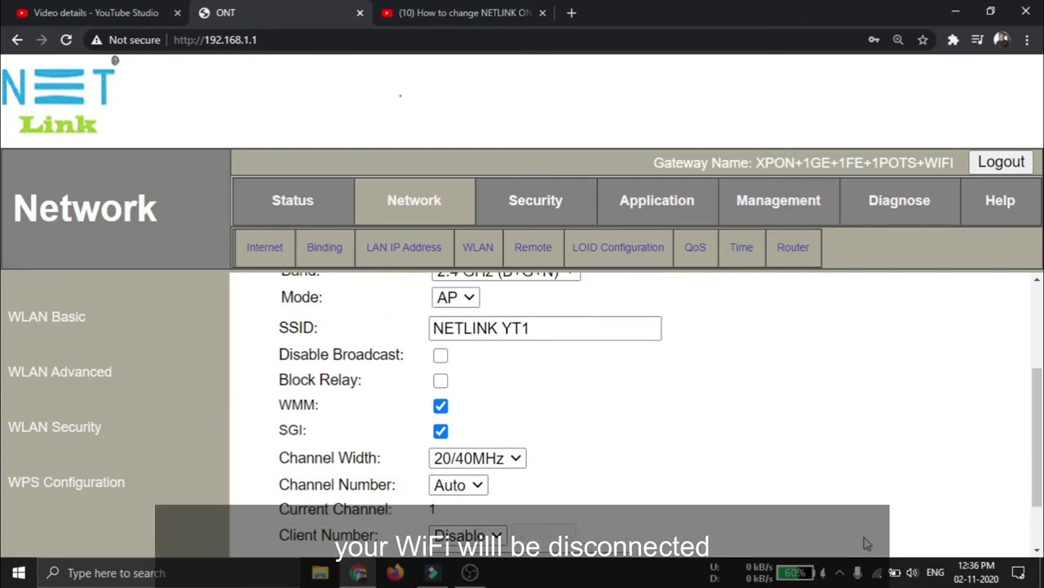
click(877, 573)
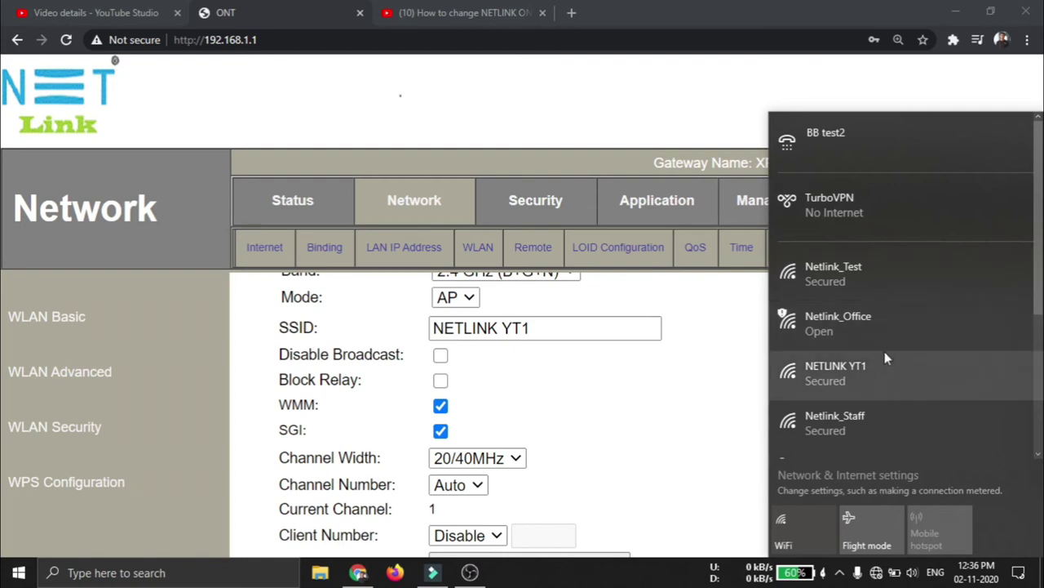
click(820, 374)
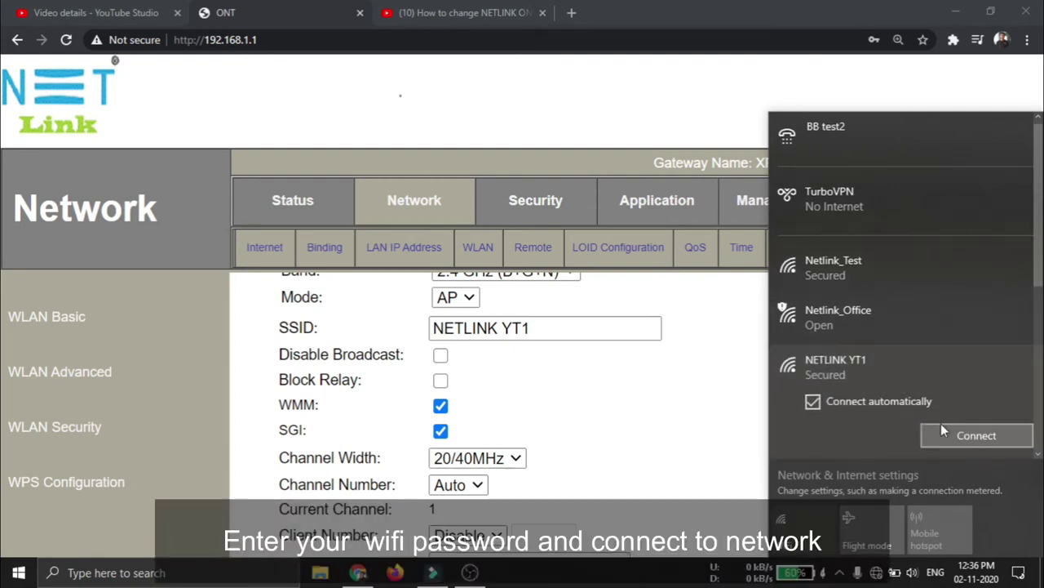
click(941, 426)
text(a)
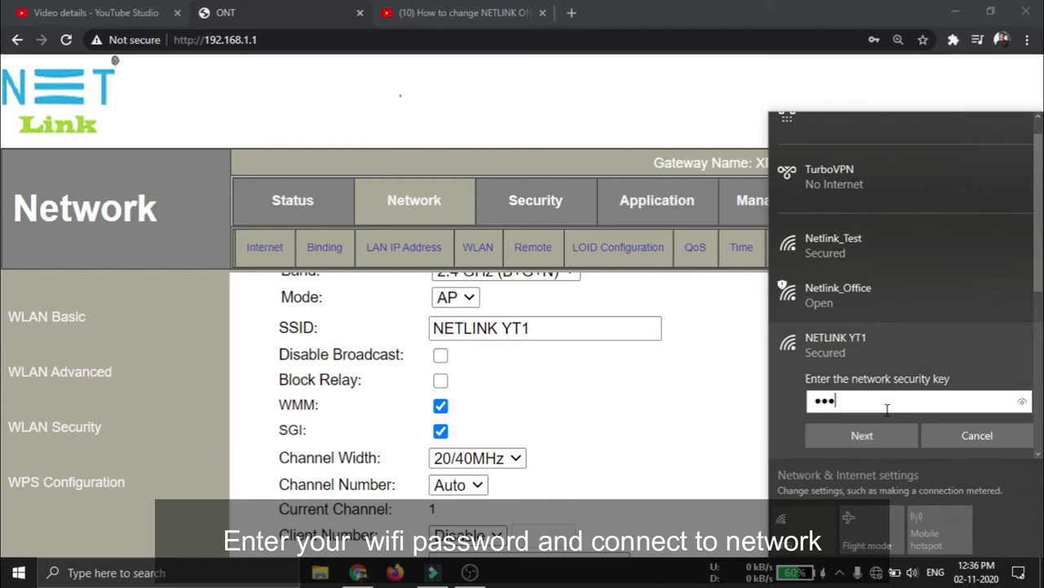
click(866, 436)
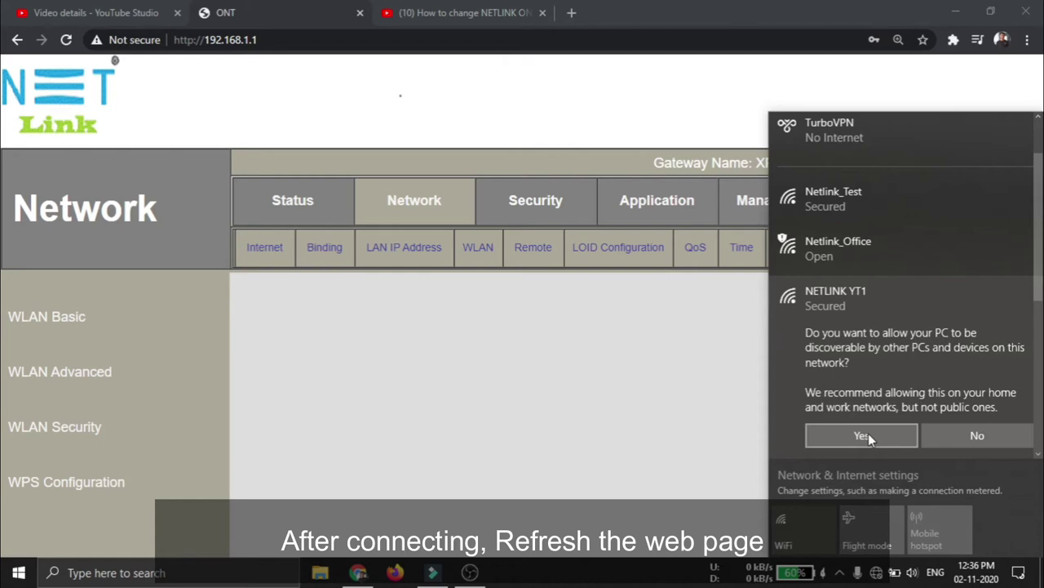
click(863, 436)
Reload the modem's web page and open the WLAN Security settings of the network section.
click(384, 332)
click(68, 41)
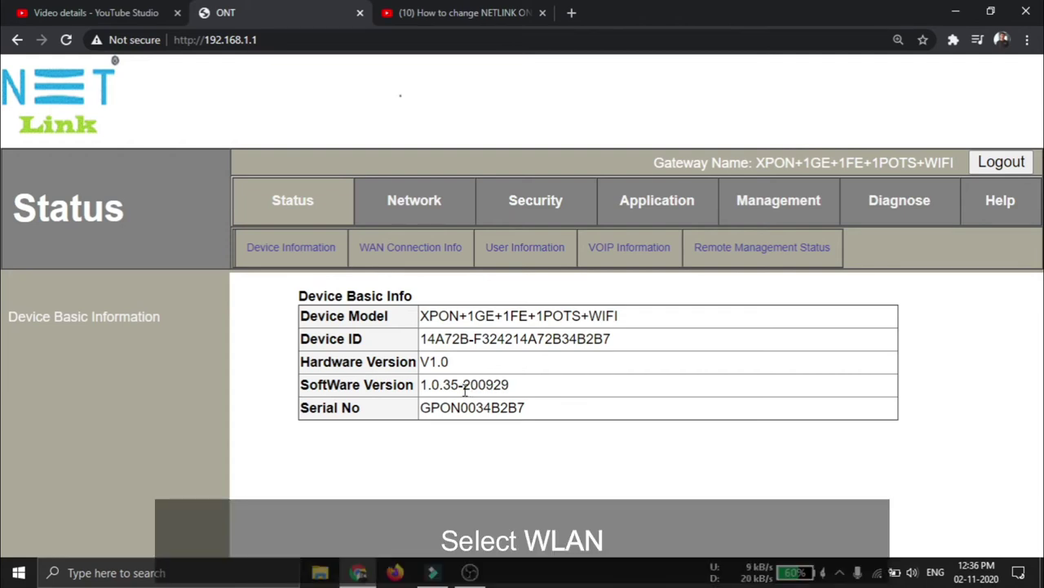
click(426, 207)
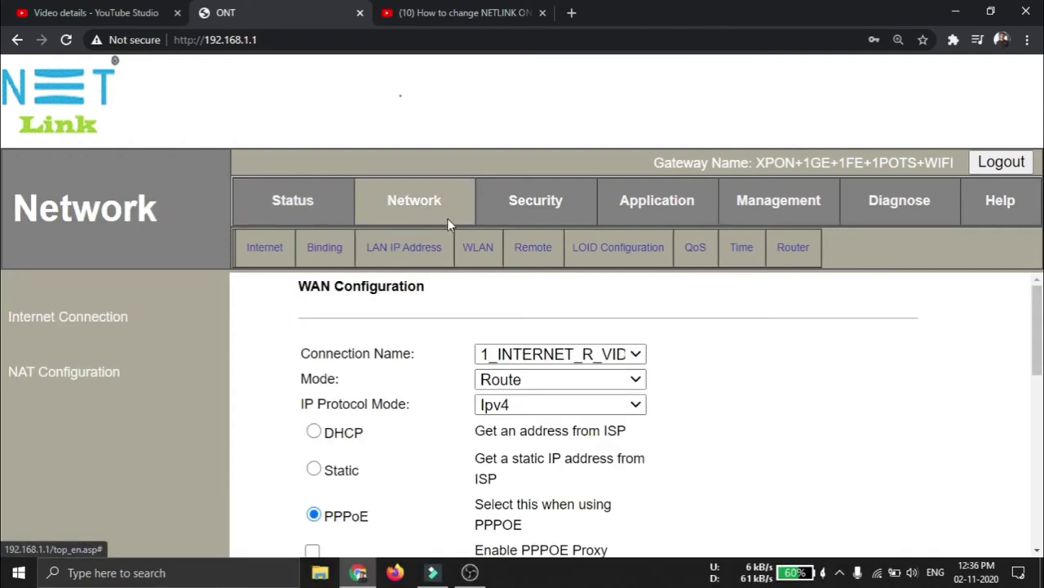
click(480, 246)
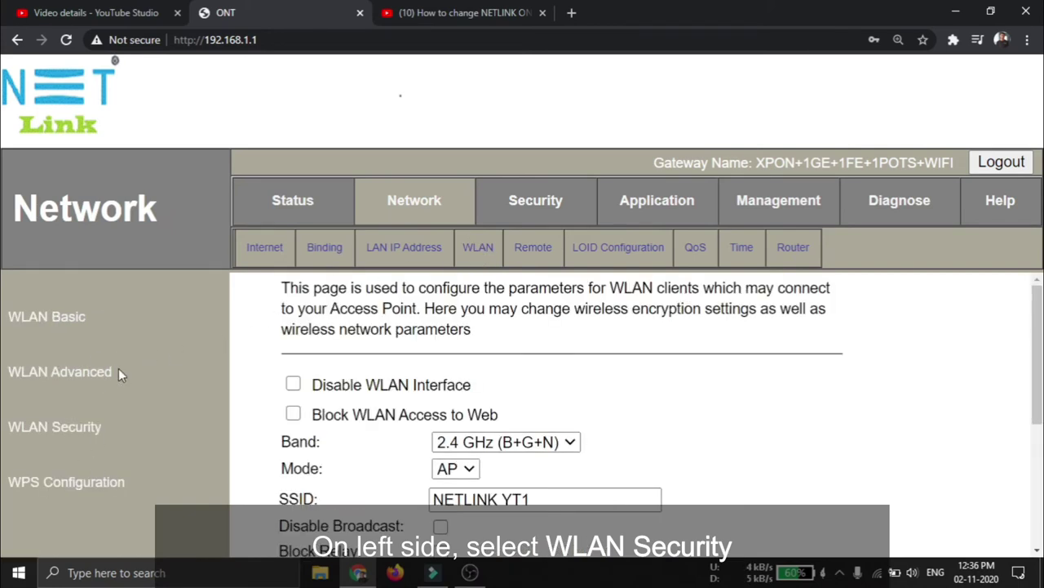
click(47, 436)
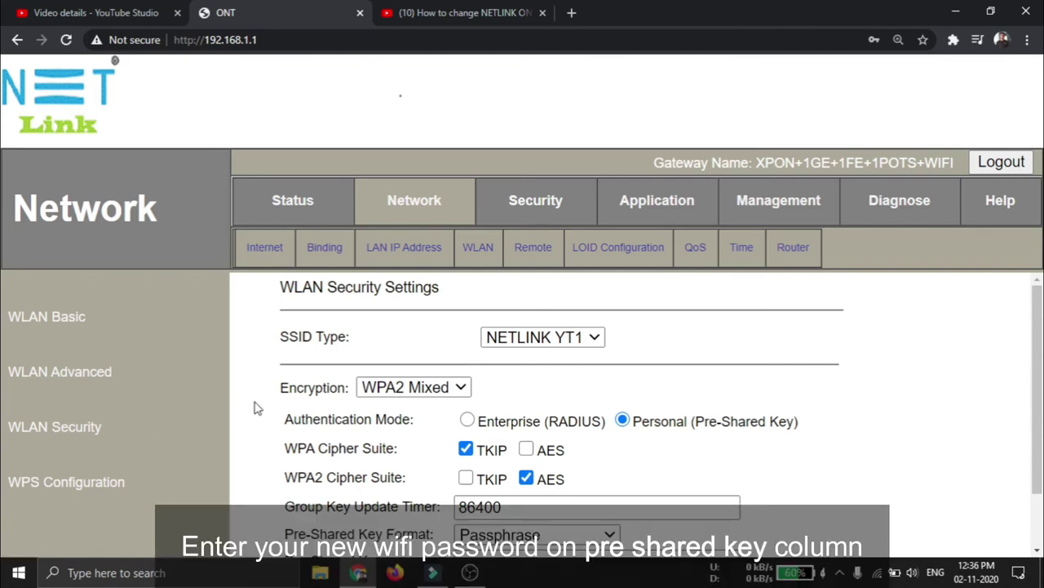
Replace the pre-shared key for NETLINK YT1 with a new Wi-Fi password.
scroll(258, 408, down, 1)
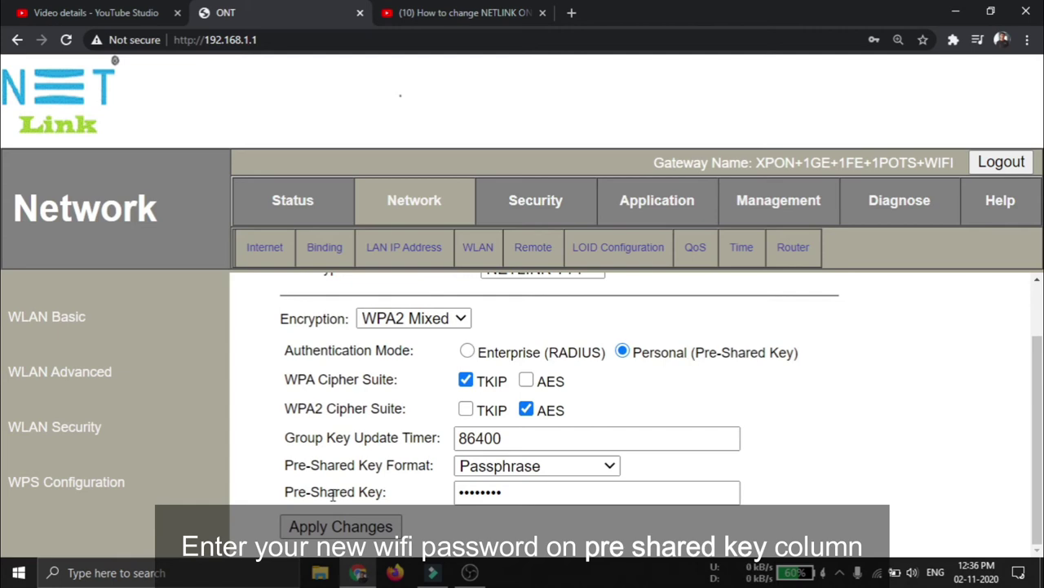
drag(285, 493, 384, 493)
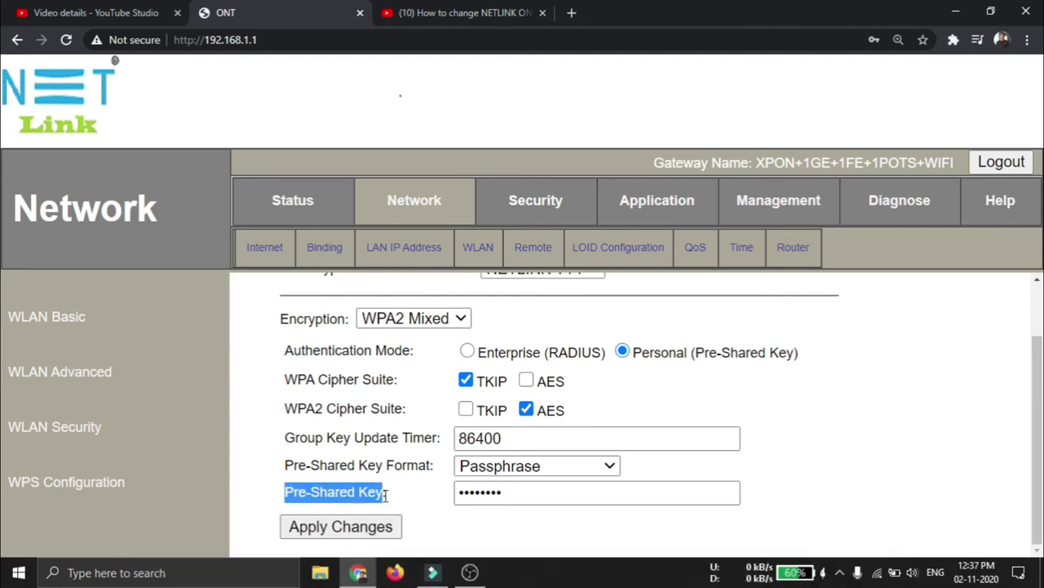
click(387, 498)
click(507, 498)
drag(515, 493, 462, 495)
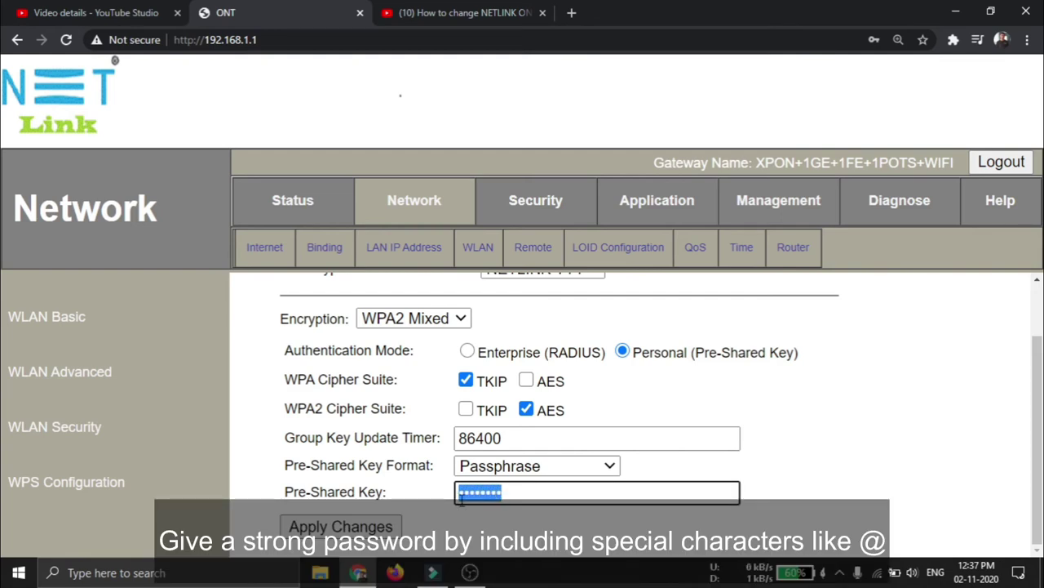
key(BackSpace)
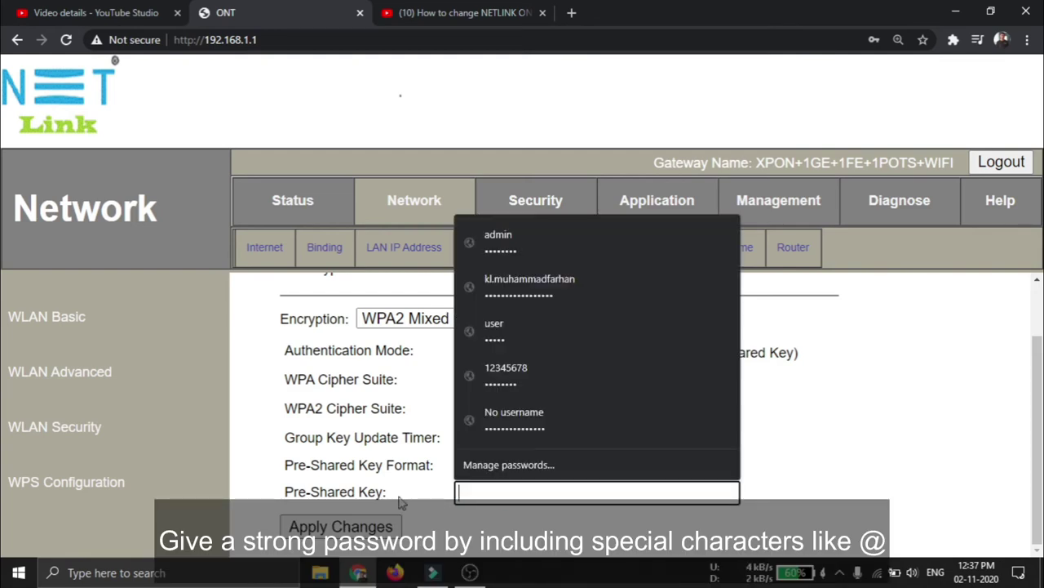
text(a)
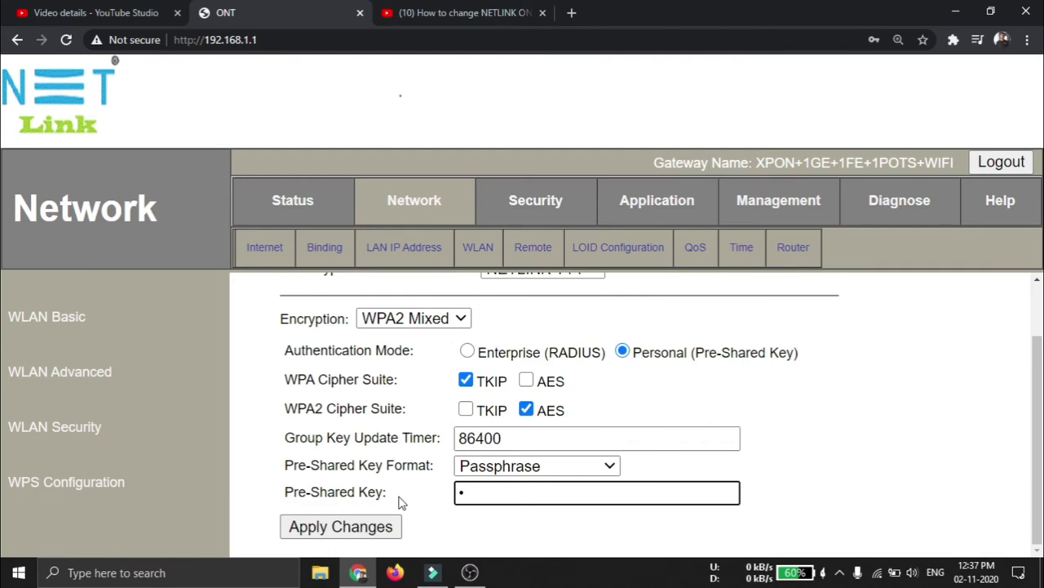
text(aaaaaaa)
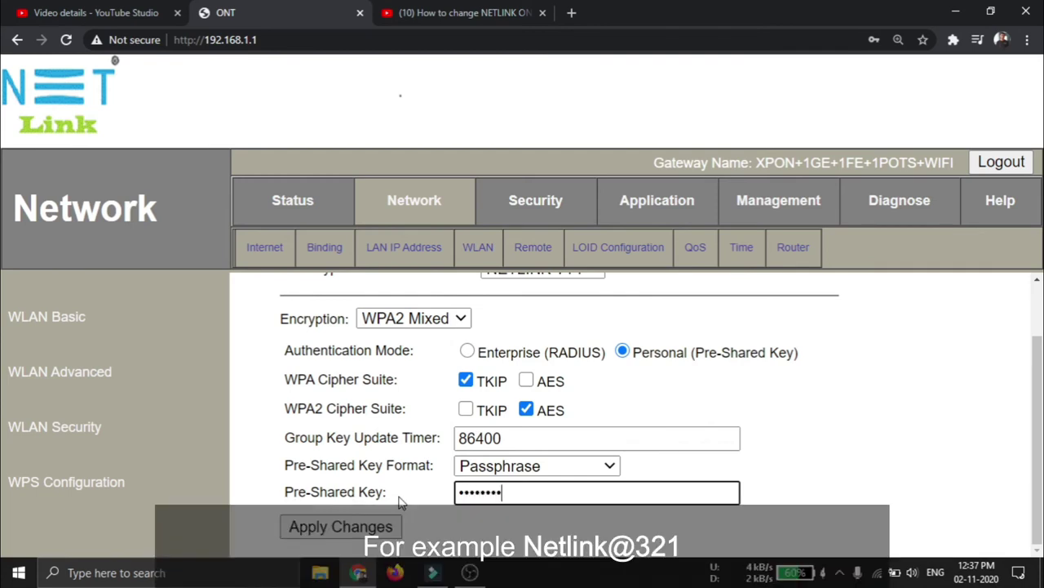
text(aa)
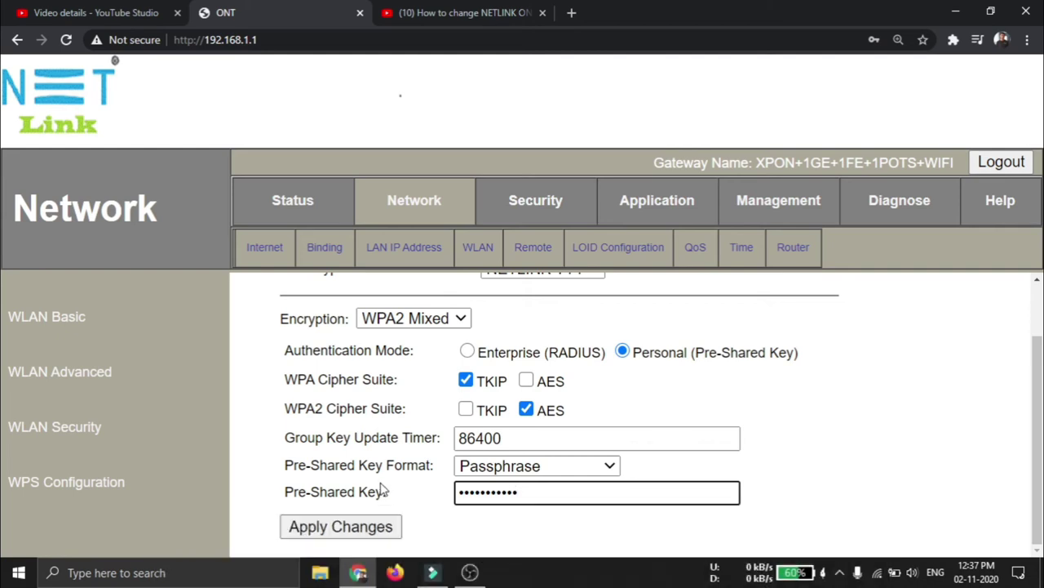
Apply the WLAN security changes on the modem and make the PC forget its saved NETLINK YT1 Wi-Fi network.
click(352, 533)
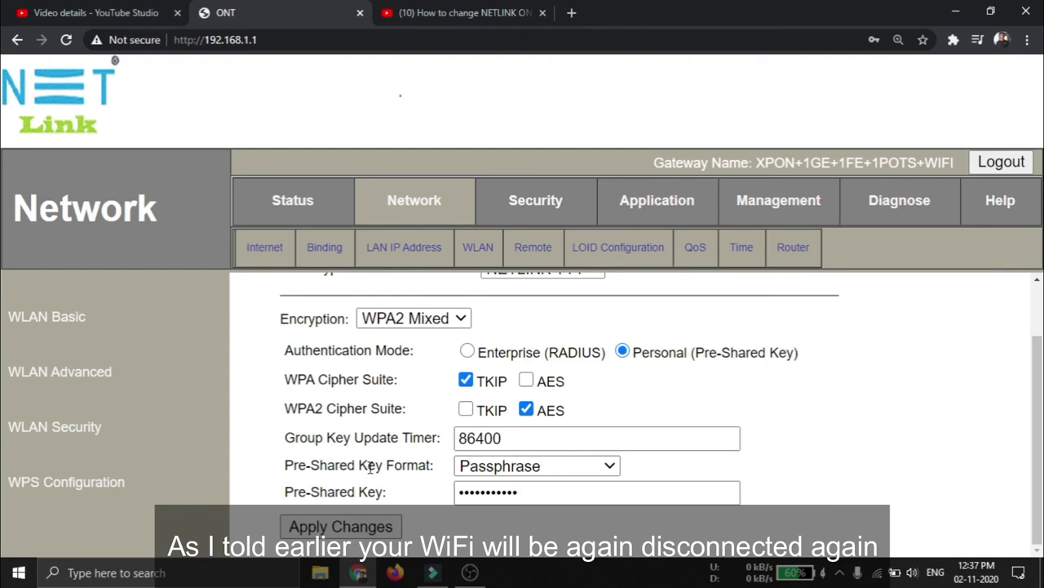
click(881, 574)
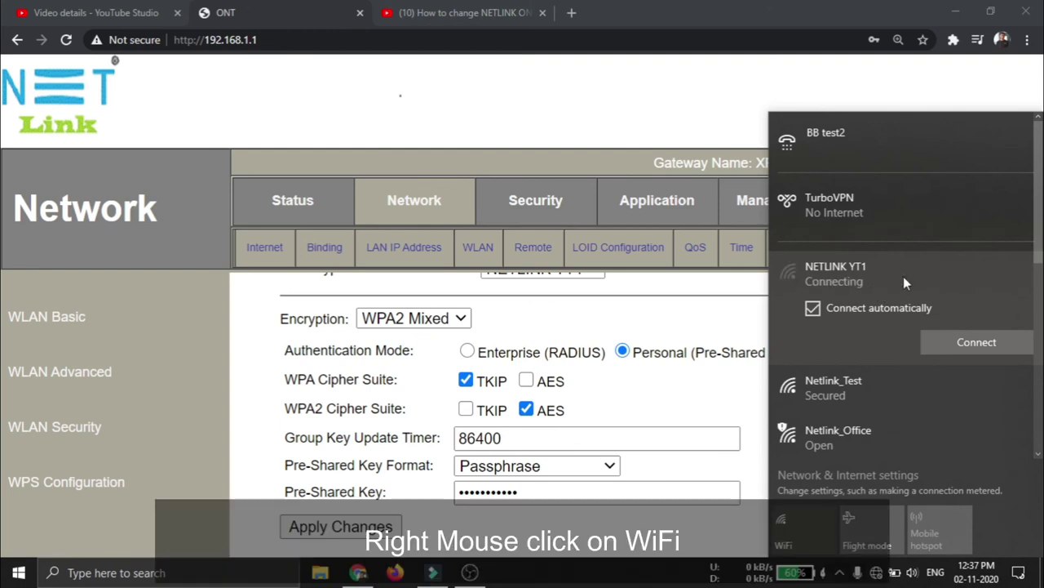
right_click(903, 276)
click(941, 334)
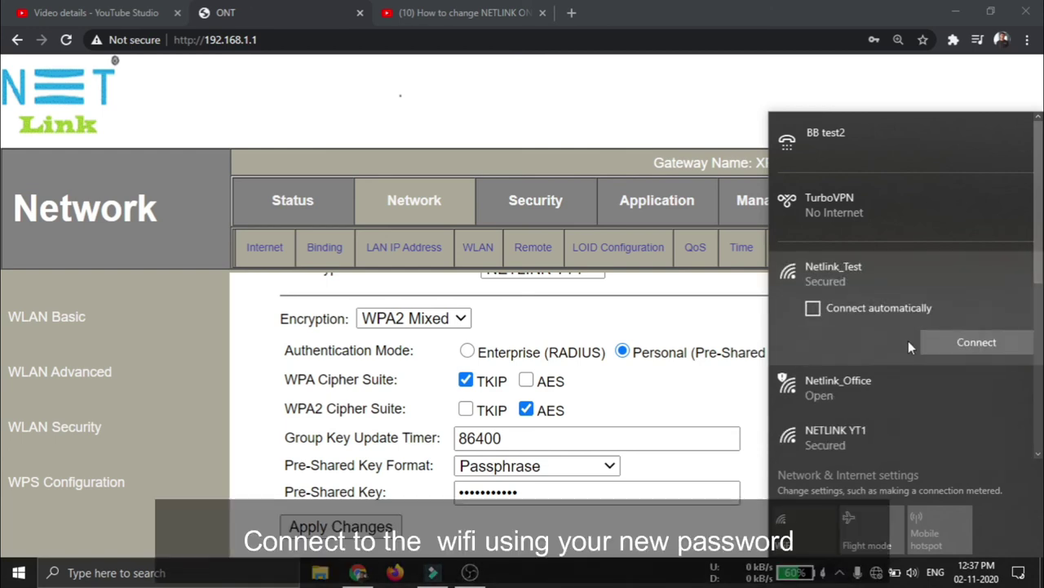
Reconnect the PC to the NETLINK YT1 Wi-Fi network with the new network security key and allow the PC to be discoverable.
scroll(908, 340, down, 2)
click(902, 348)
click(971, 336)
text(•••••)
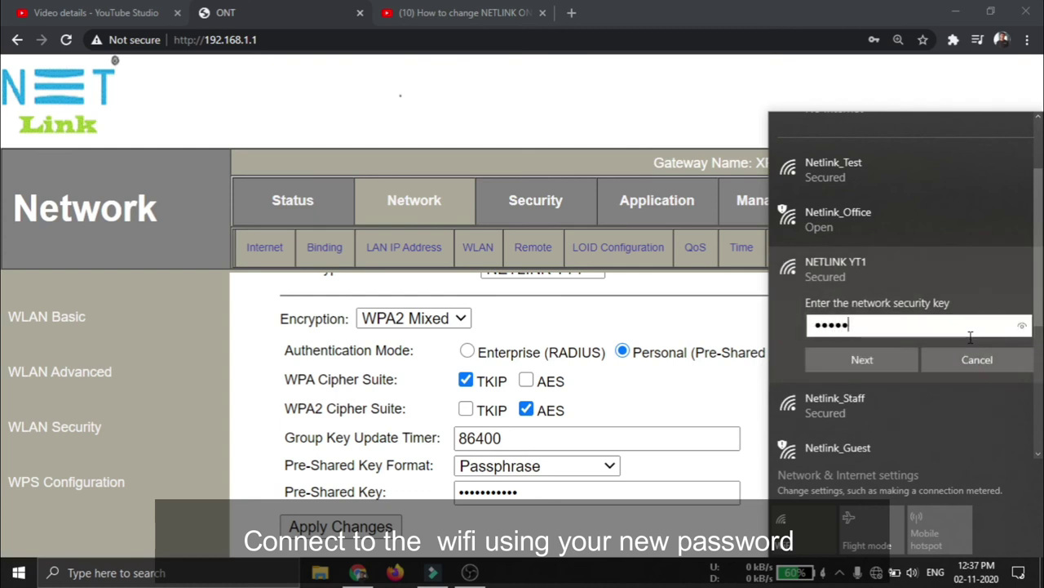
text(••••)
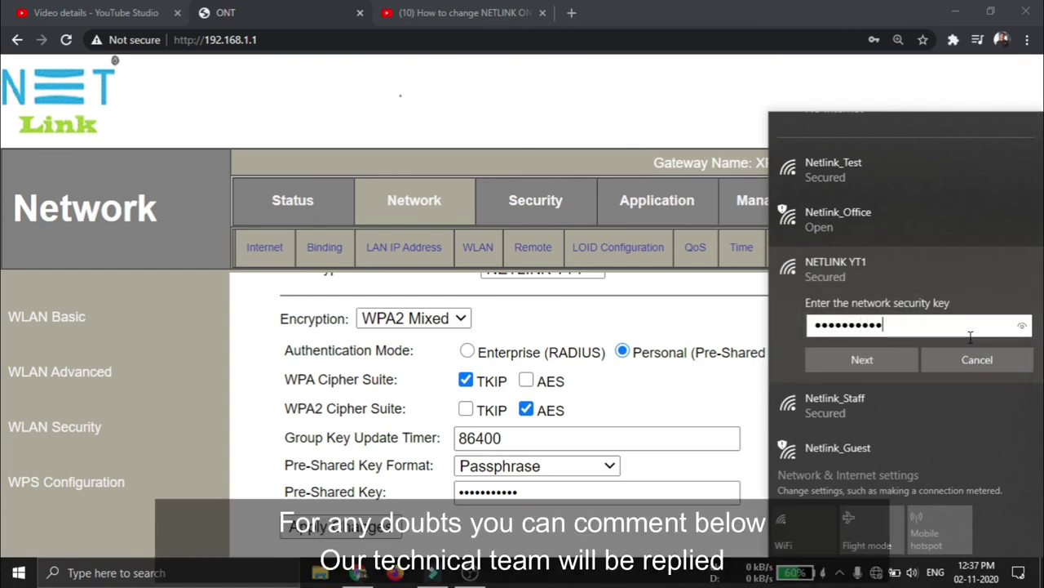
click(1021, 325)
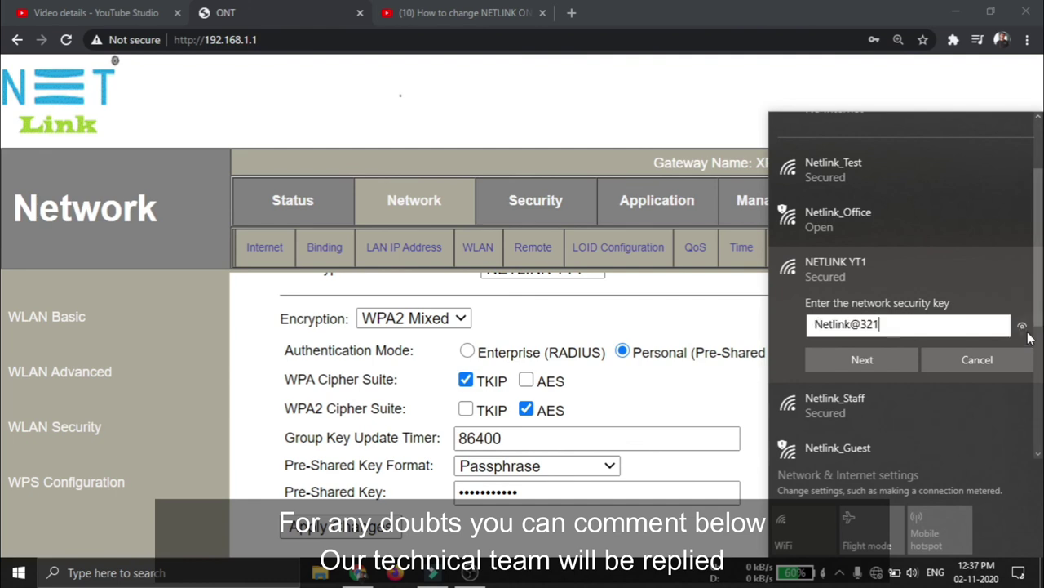
click(814, 361)
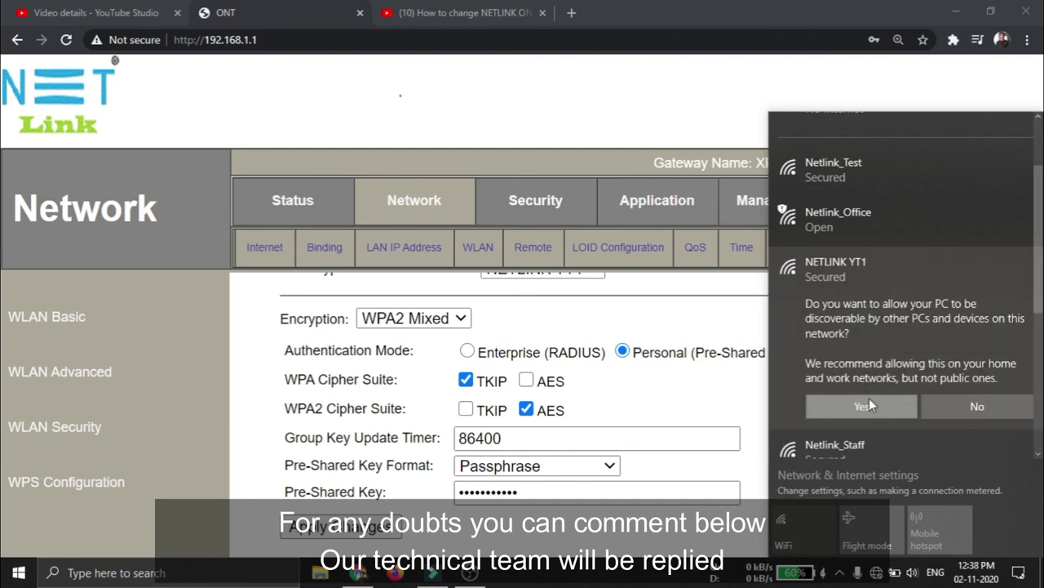
click(833, 404)
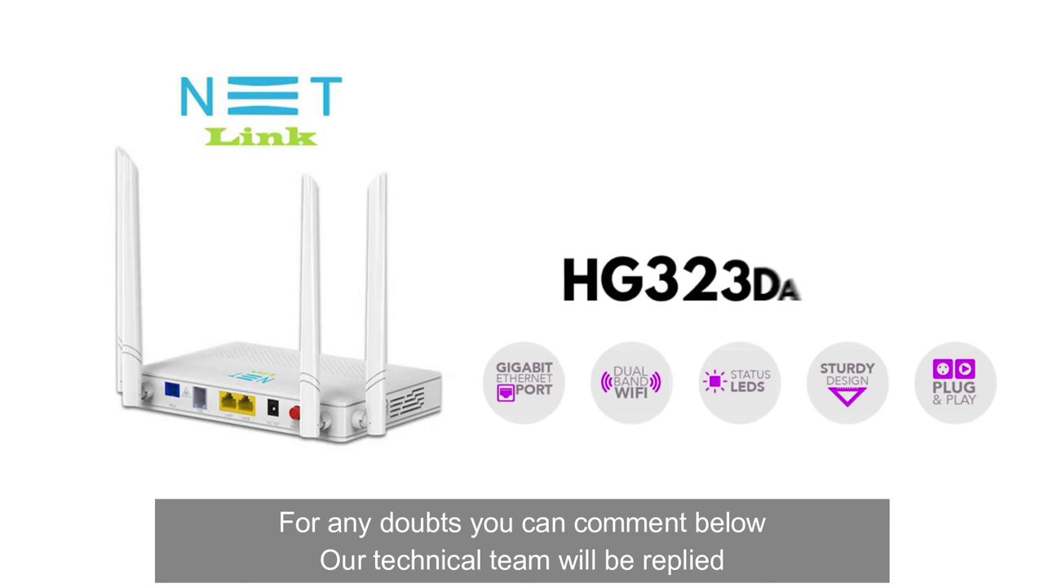